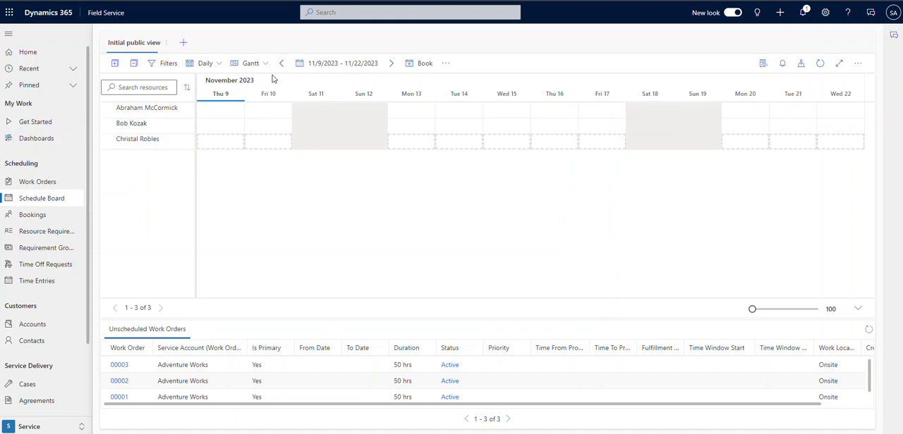
Step: Examine the resource filters for characteristics, roles and territories applied to the schedule board
left_click(167, 62)
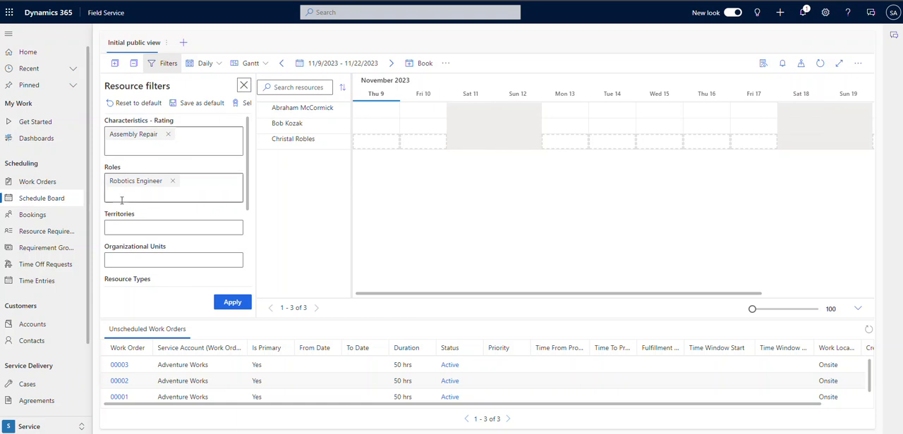
left_click(244, 86)
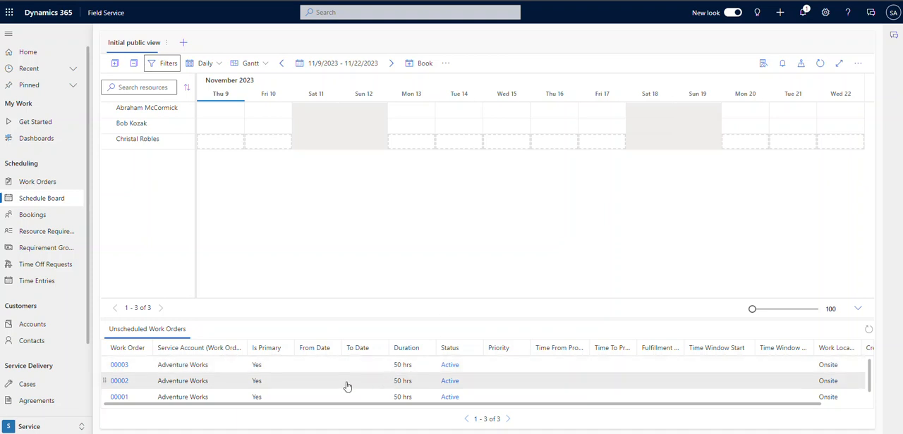
Step: Start a booking for the last work order in the unscheduled list and assign it to the first resource on the board
left_click(313, 397)
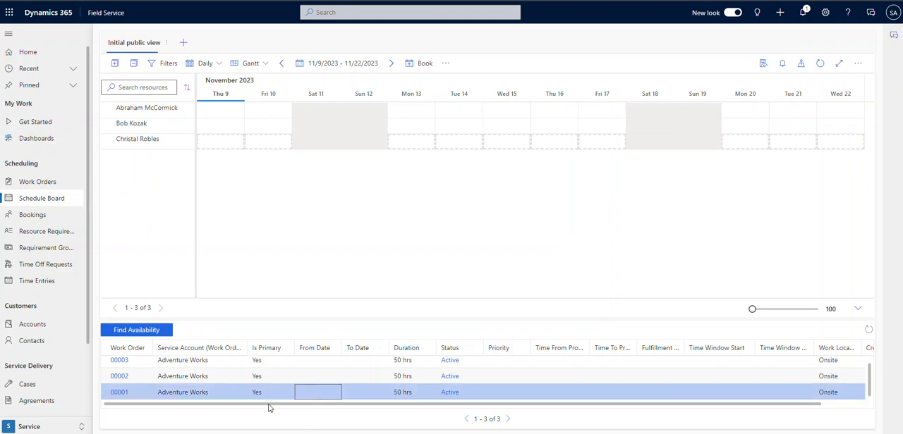
left_click(424, 64)
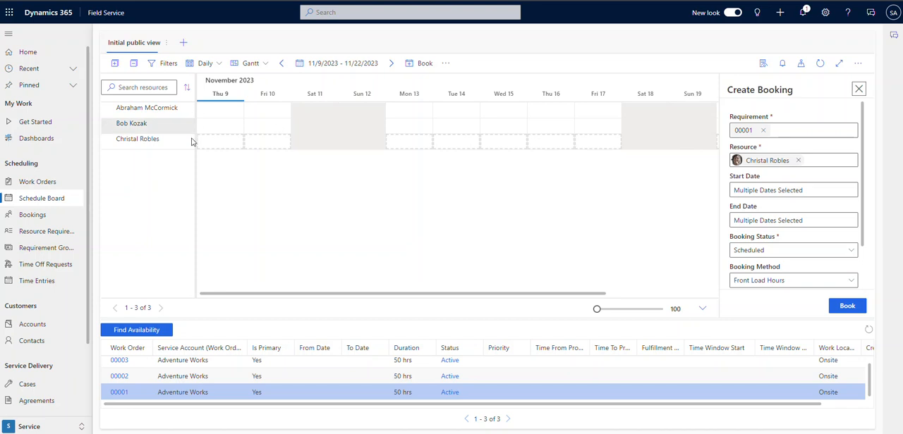
left_click(189, 115)
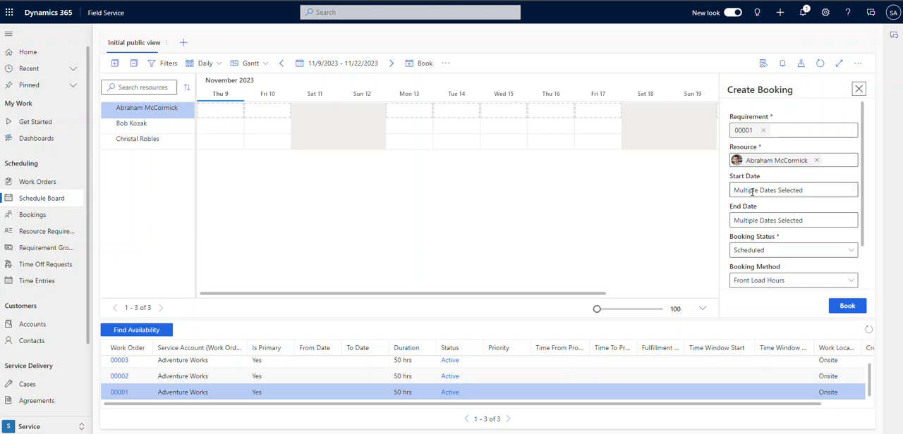
Step: Set the booking's start date to 11/13/2023 and its end date to 11/17/2023
left_click(412, 114)
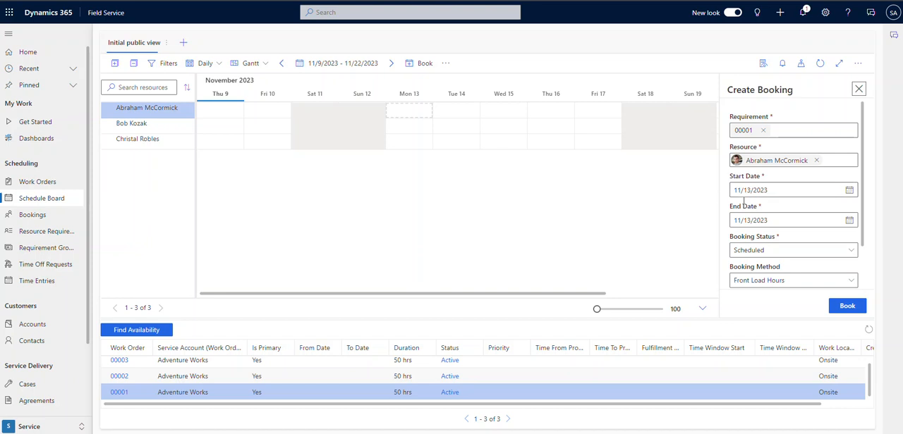
left_click(849, 220)
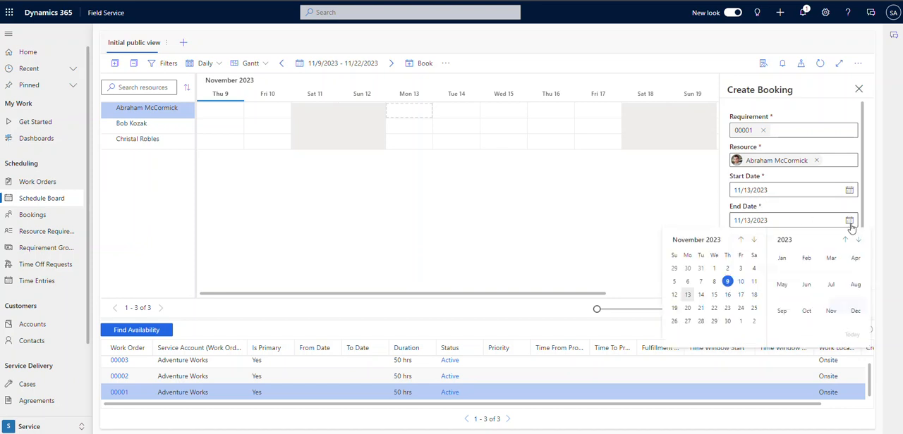
left_click(741, 296)
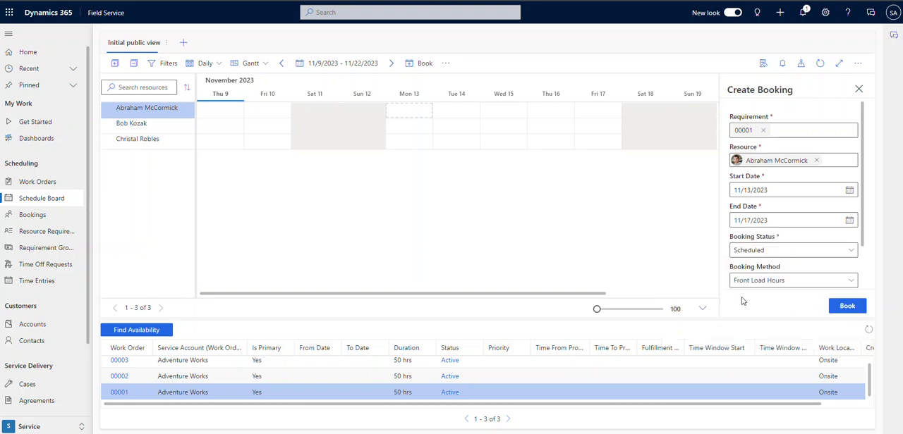
Step: Set the booking method to Evenly Distribute Hours and book the first resource for the work order
scroll(758, 250, "down", 1)
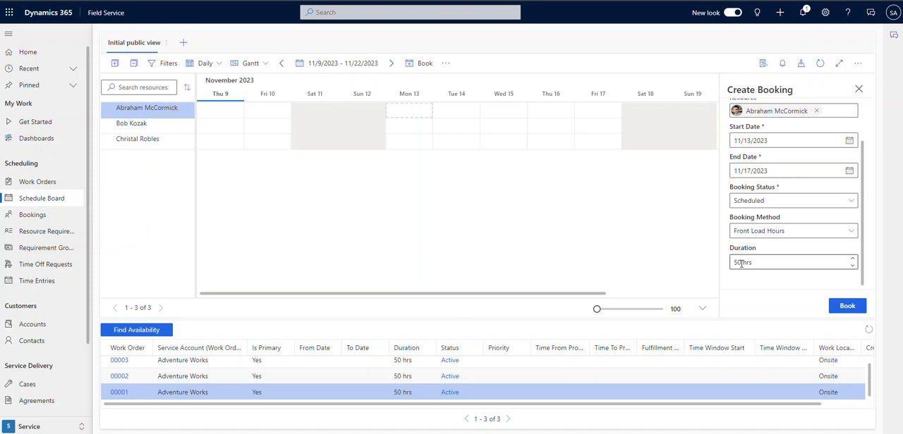
left_click(773, 234)
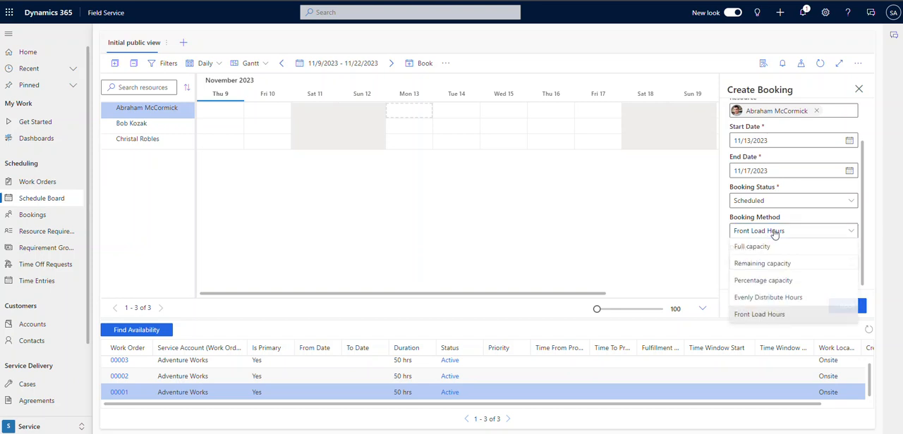
left_click(768, 304)
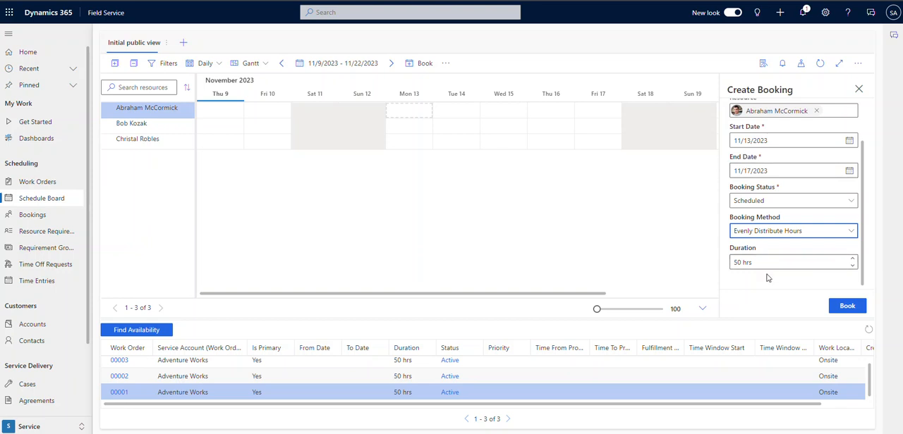
left_click(855, 308)
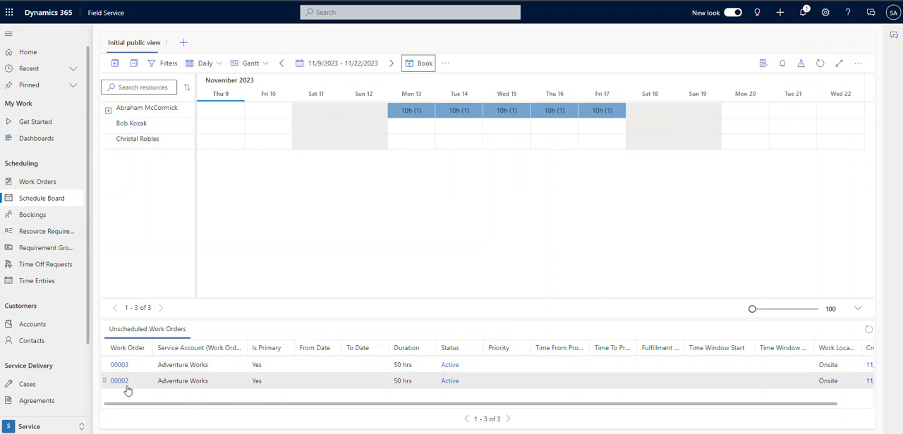
Step: Place the second unscheduled work order on the second resource starting 11/13/2023 and set the booking's end date to 11/17/2023
left_click(291, 387)
left_click_drag(293, 387, 392, 127)
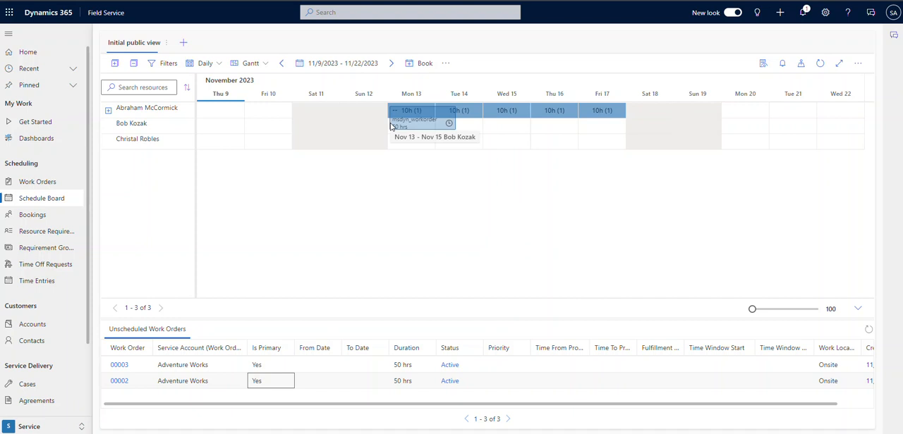
left_click_drag(392, 126, 390, 126)
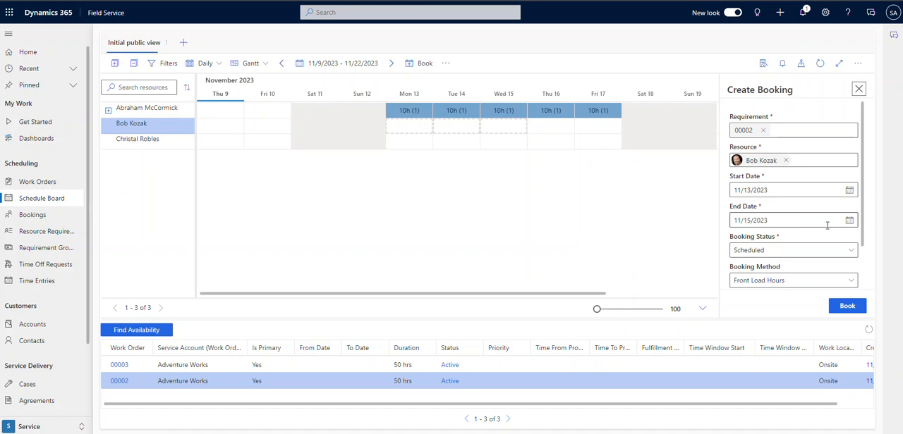
left_click(849, 221)
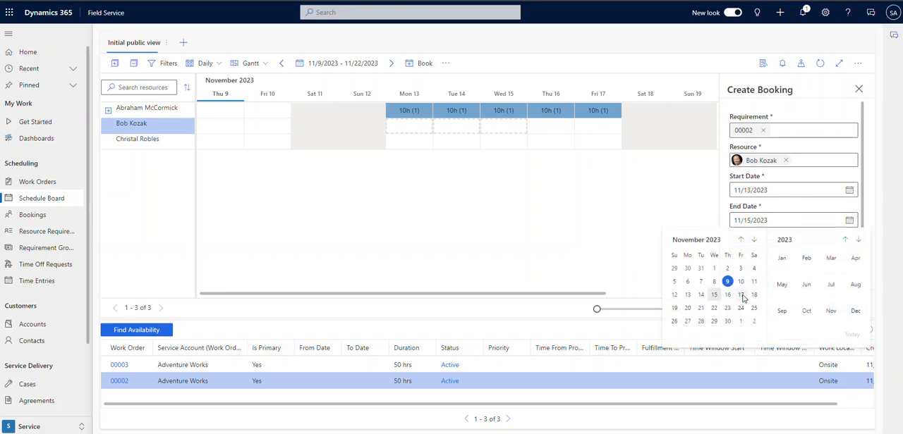
left_click(741, 296)
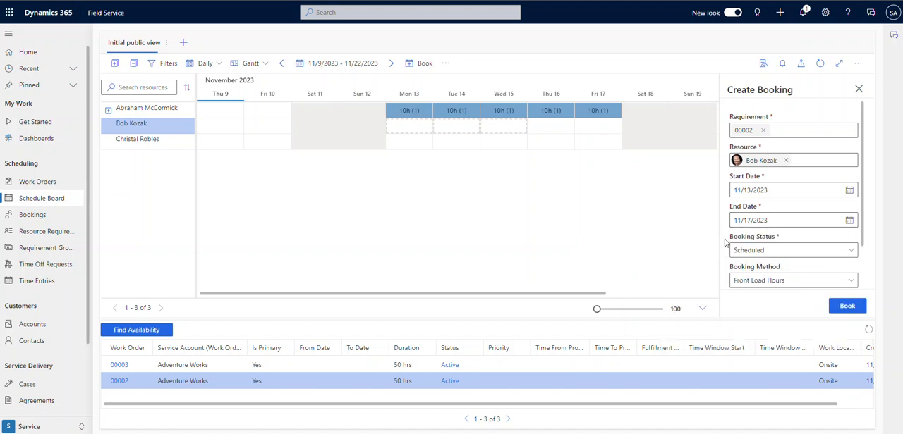
Step: Switch the second resource's booking method to Evenly Distribute Hours and book the work order
scroll(825, 255, "down", 2)
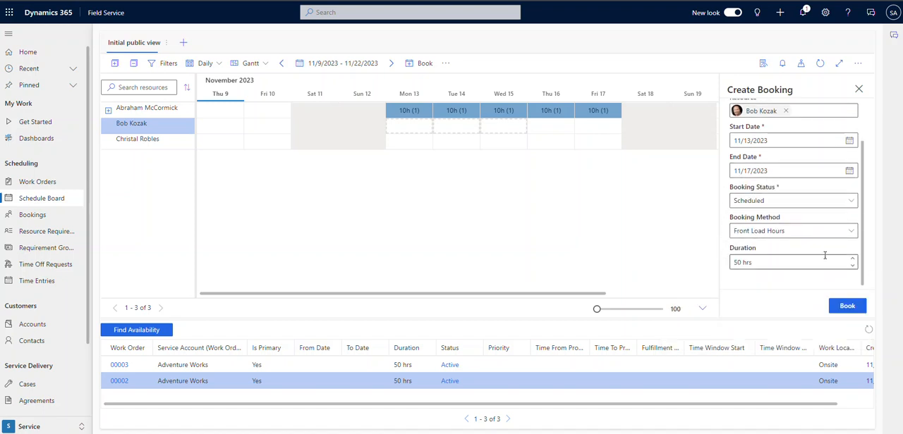
left_click(761, 235)
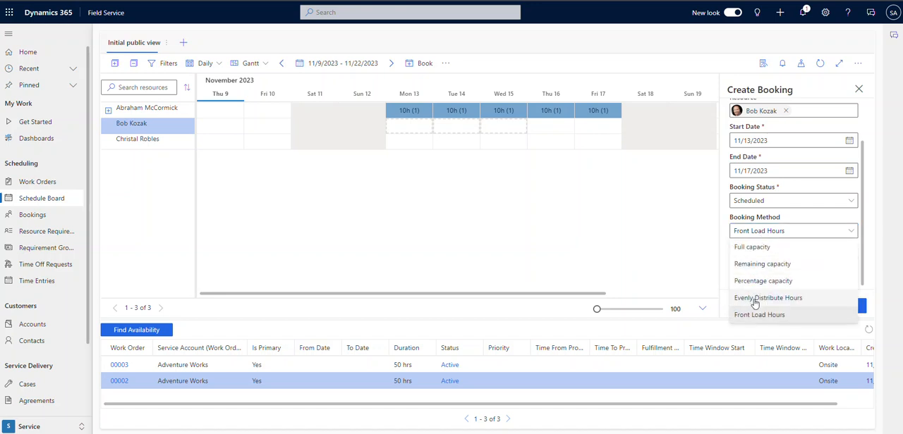
left_click(755, 298)
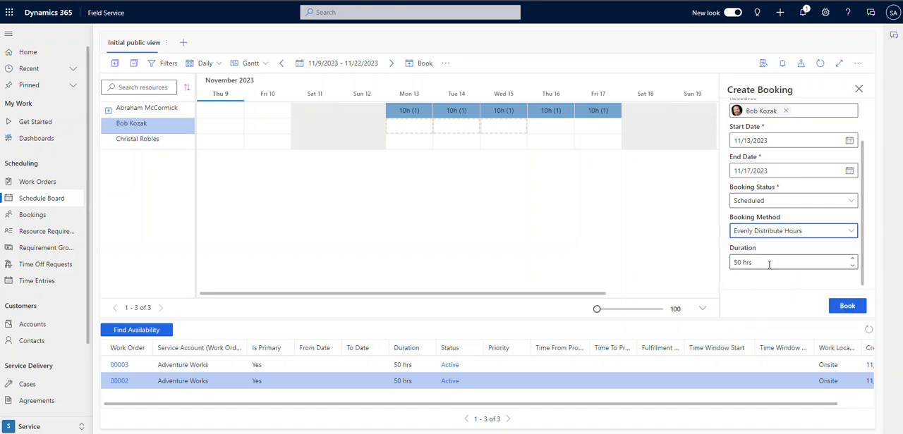
left_click(847, 306)
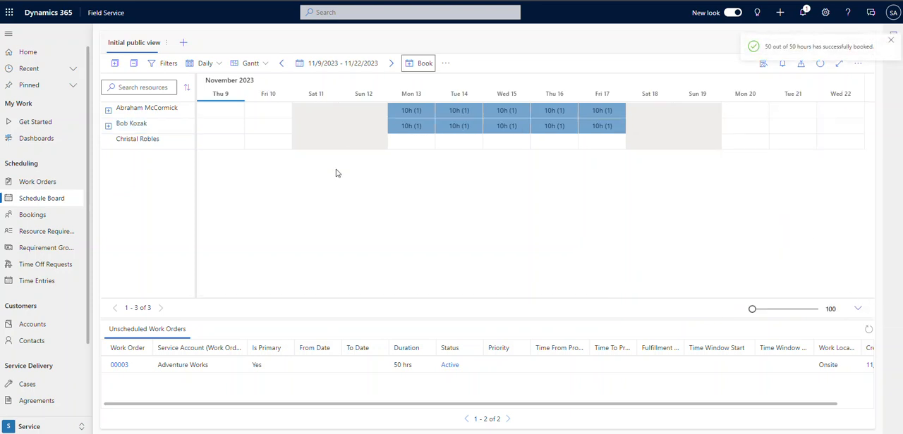
Step: Find availability for the remaining unscheduled work order and start a booking from the suggested resource's 11/9/2023 slot
left_click(296, 366)
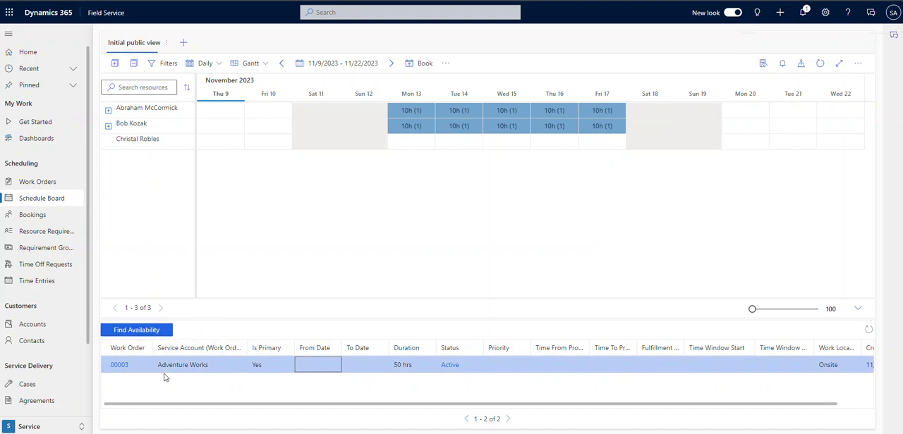
left_click(152, 334)
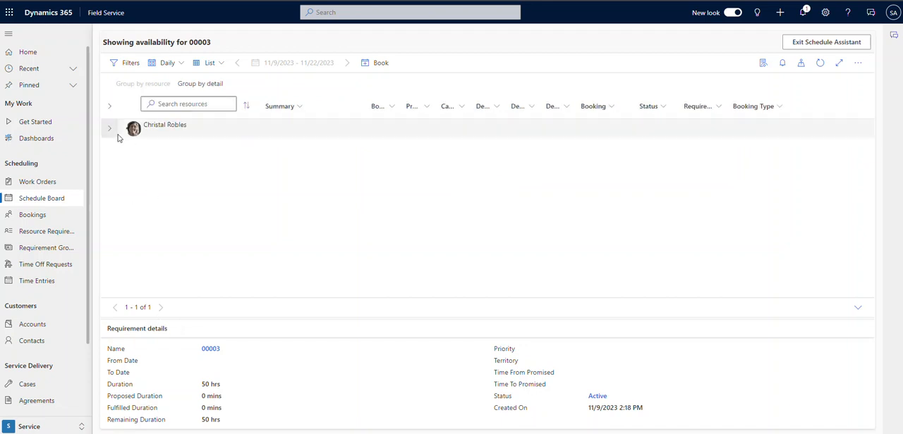
left_click(110, 131)
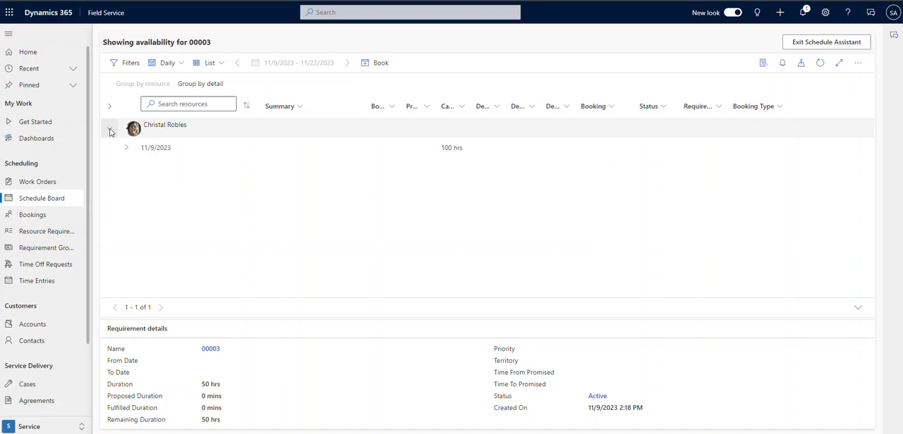
double_click(163, 150)
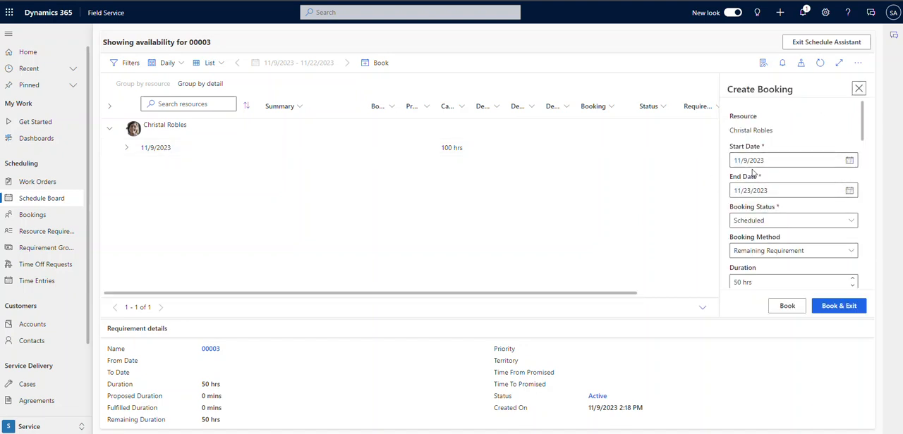
Step: Change the suggested resource's booking to start on 11/13/2023 and end on 11/17/2023
left_click(851, 162)
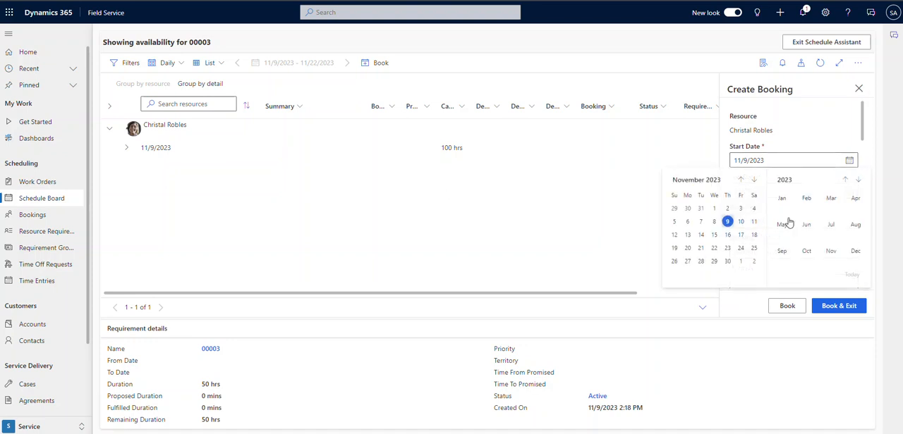
left_click(687, 237)
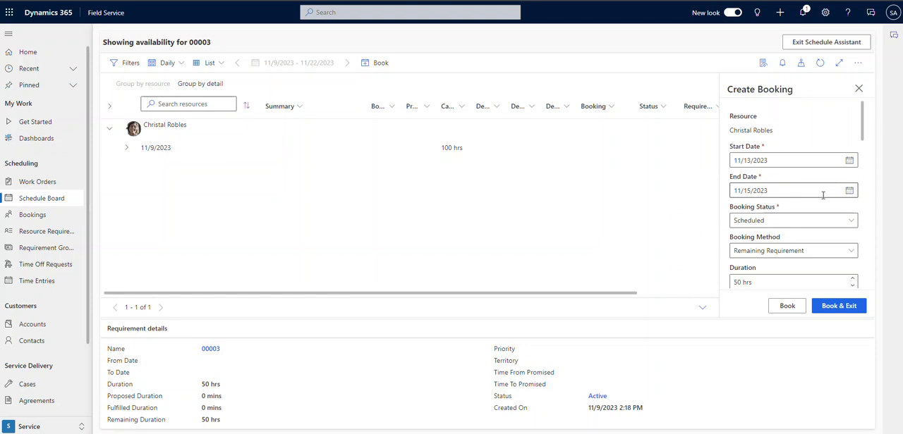
left_click(849, 191)
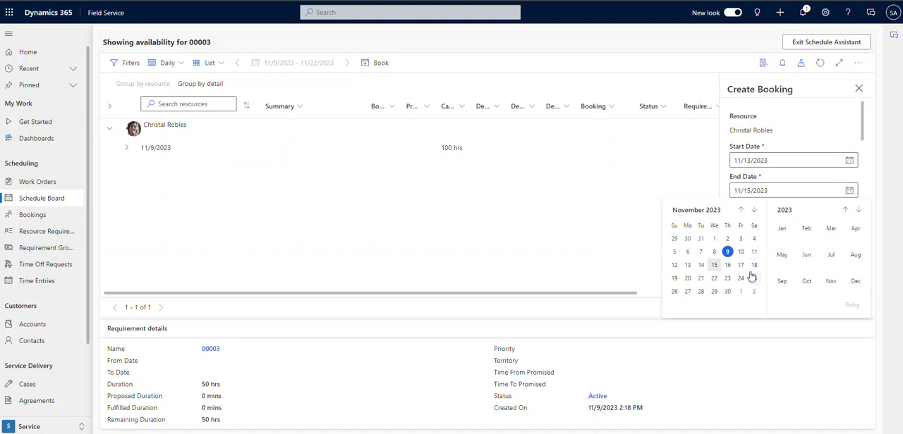
left_click(741, 265)
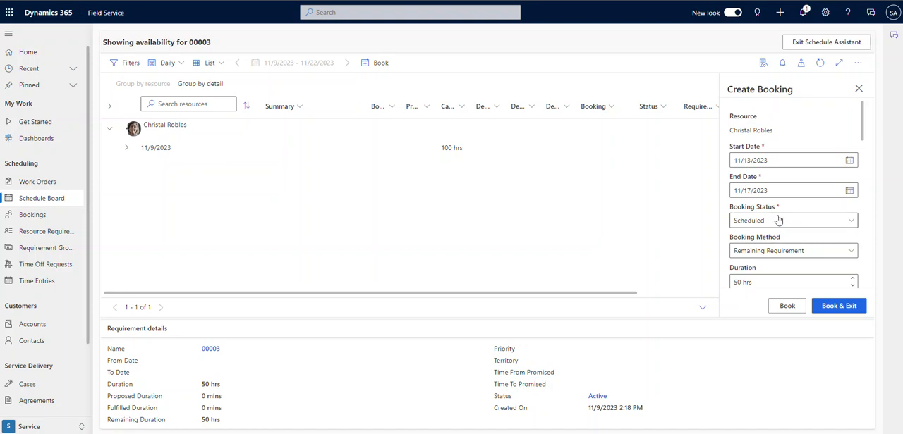
Step: Set the booking method to Full Requirement, then book the work order and exit the schedule assistant
left_click(763, 250)
left_click(759, 285)
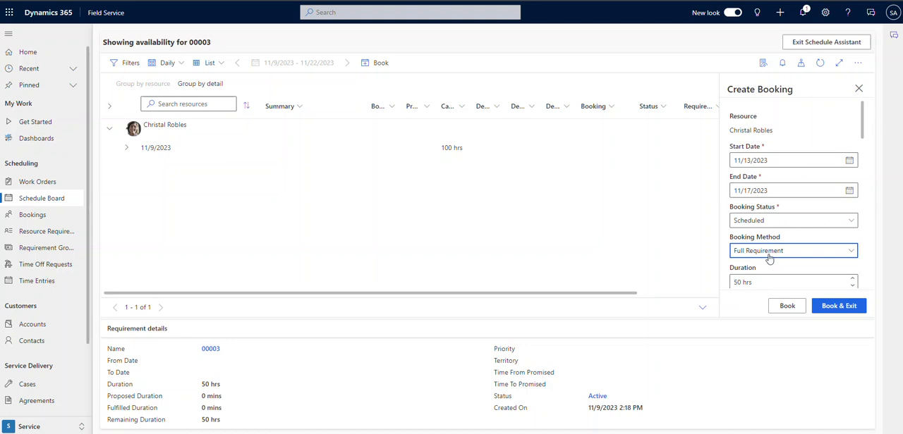
left_click(836, 308)
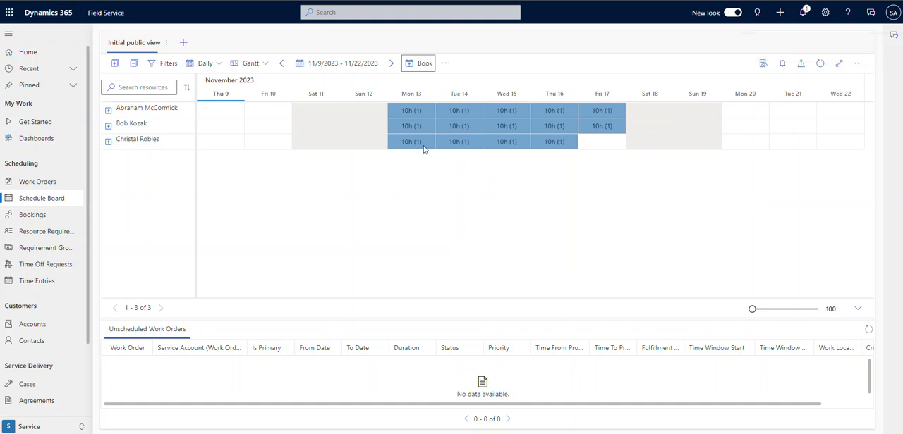
Step: Expand the third resource's bookings and stretch the work order booking through Friday, November 17
left_click(108, 144)
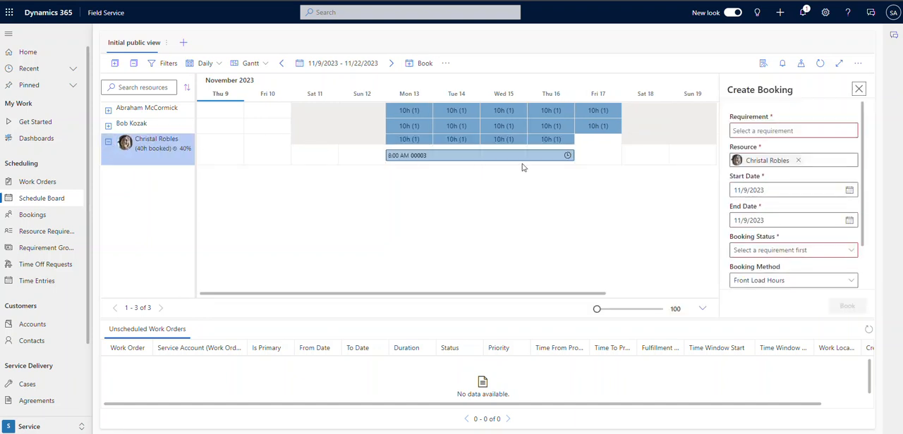
left_click(574, 159)
left_click_drag(573, 156, 625, 155)
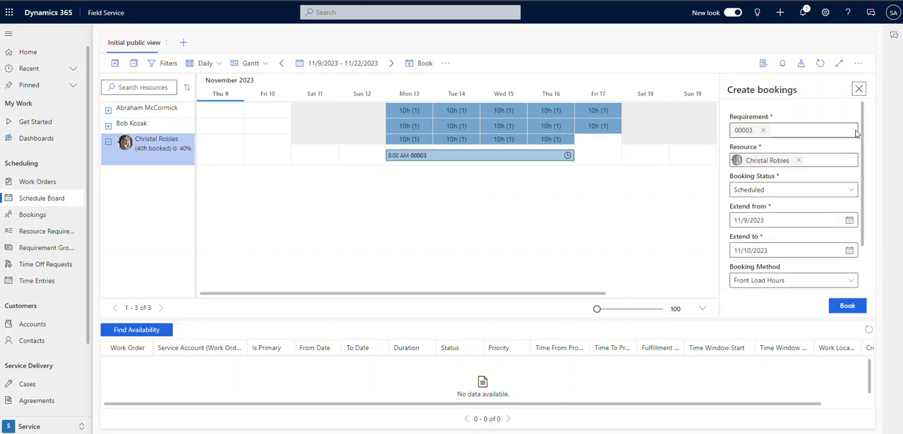
Step: Set the extension's start date to 11/17/2023 and book the additional hours for the third resource
left_click(849, 220)
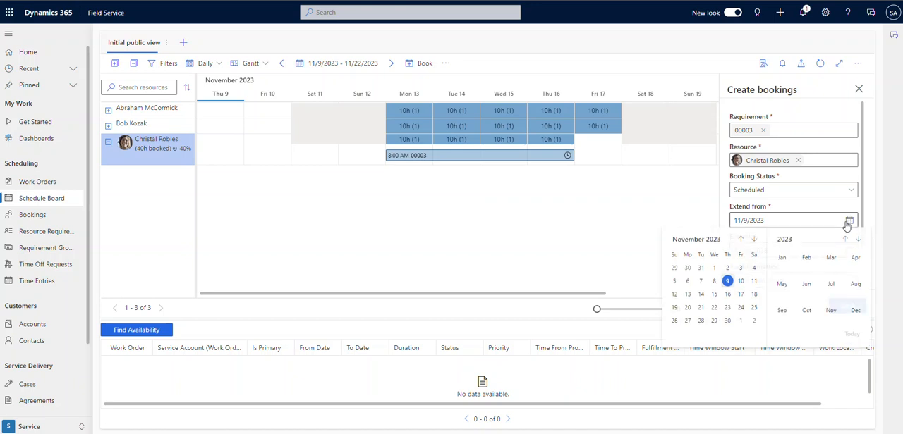
left_click(740, 295)
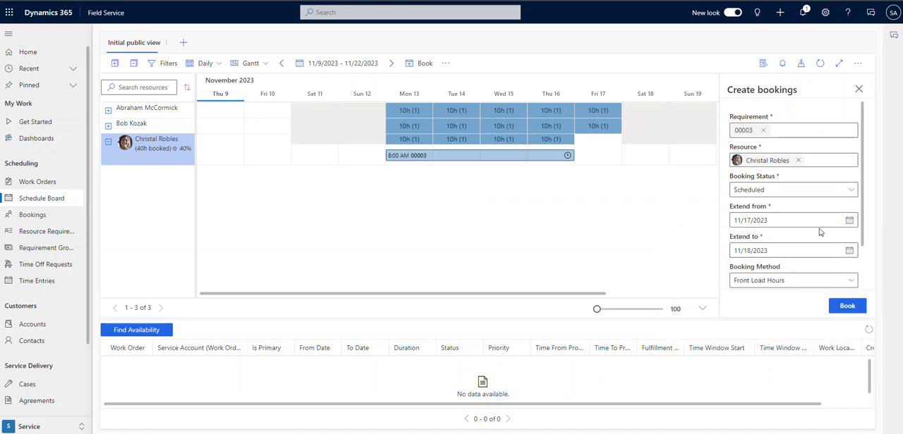
scroll(798, 247, "down", 1)
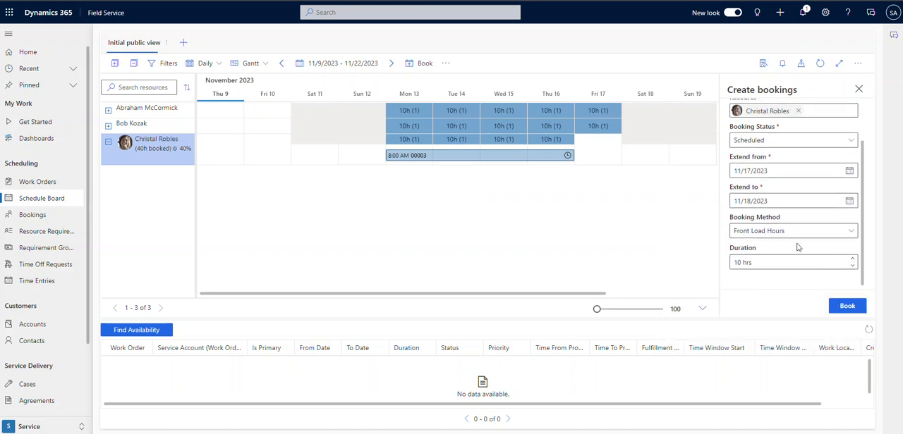
left_click(844, 308)
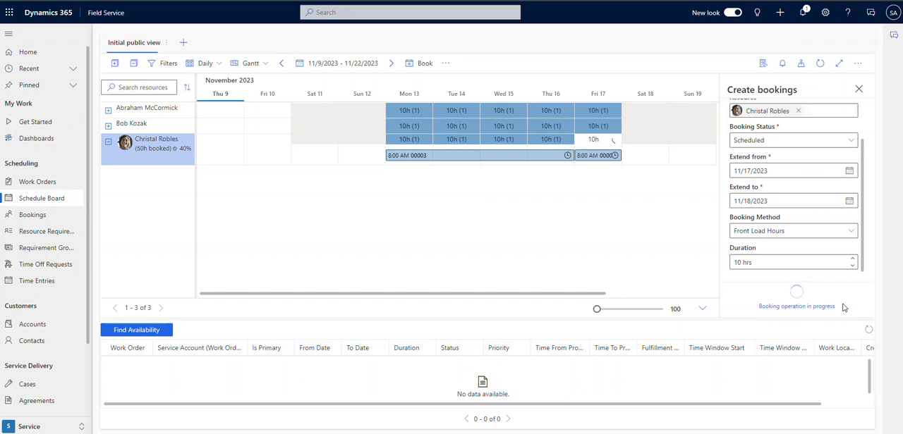